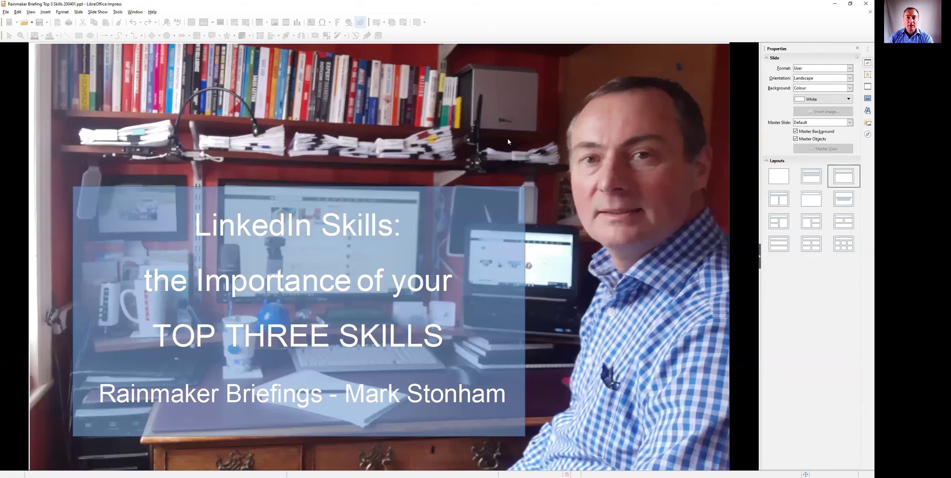
# Scroll past the title slide to the 'SKILLS – on LinkedIn' slide.
pyautogui.scroll(-1, 504, 180)
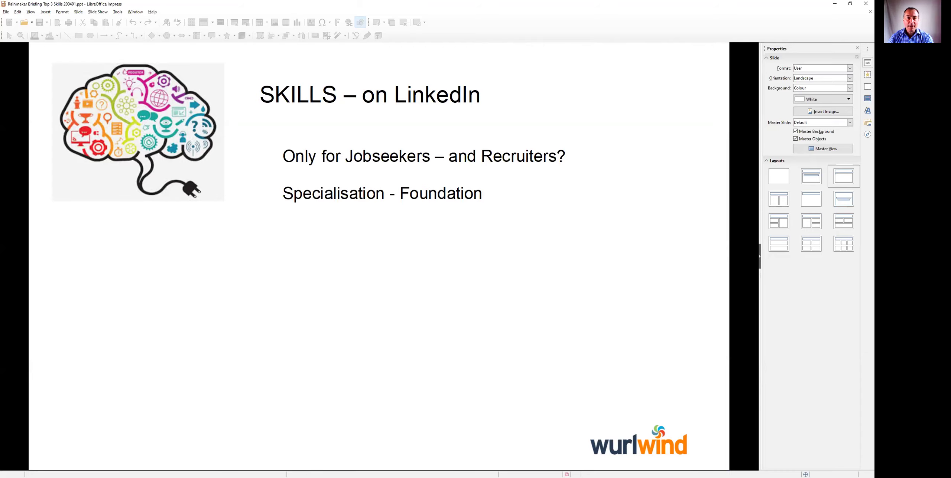
# Scroll on to the 'SKILLS – the foundation of our Positioning' pyramid slide.
pyautogui.scroll(-1, 399, 238)
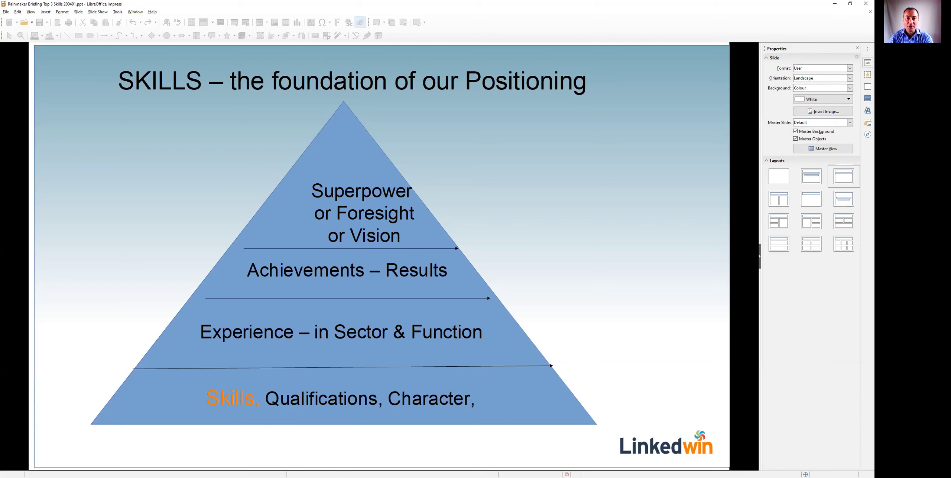
# Advance to the eight-point 'SKILLS – on LinkedIn' slide, then switch to the LinkedIn profile in Chrome.
pyautogui.press('pagedown')
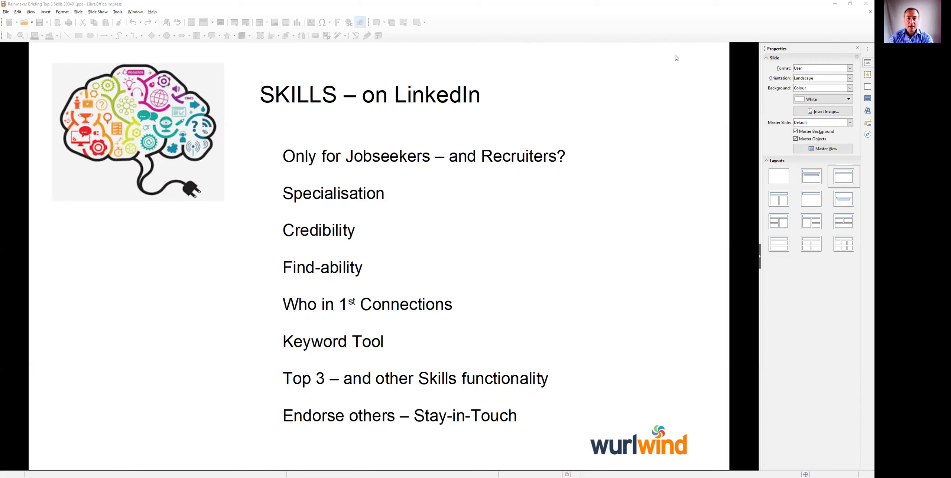
pyautogui.hotkey('alt', 'Tab')
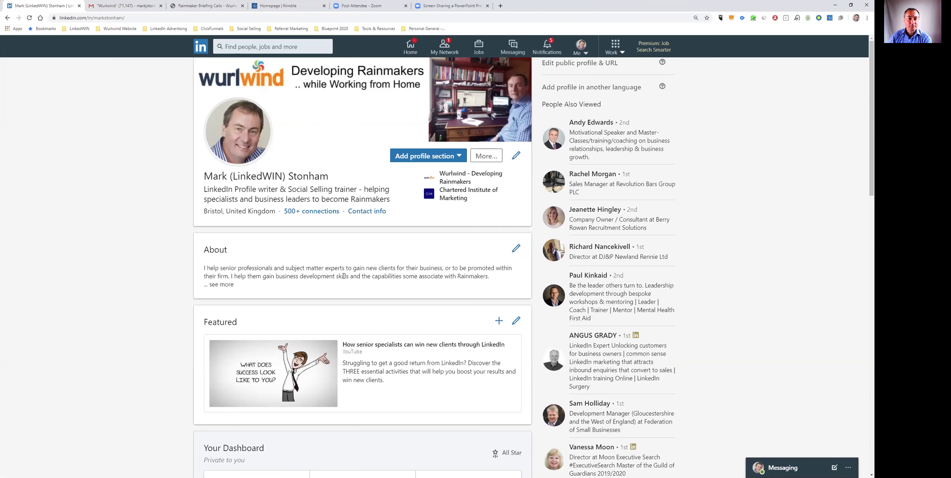
# Scroll the profile past Experience, Education and Volunteer Experience down to Skills & Endorsements.
pyautogui.scroll(-6, 343, 268)
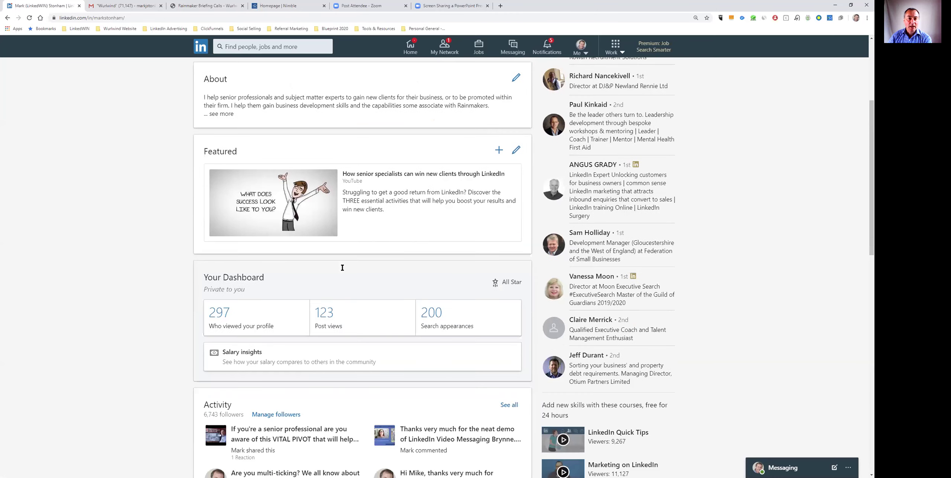
pyautogui.scroll(-9, 341, 271)
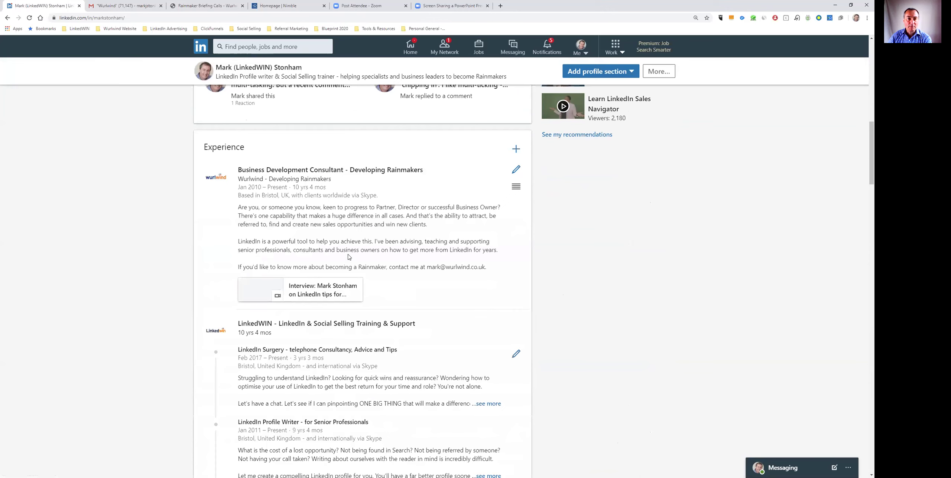
pyautogui.scroll(-10, 349, 257)
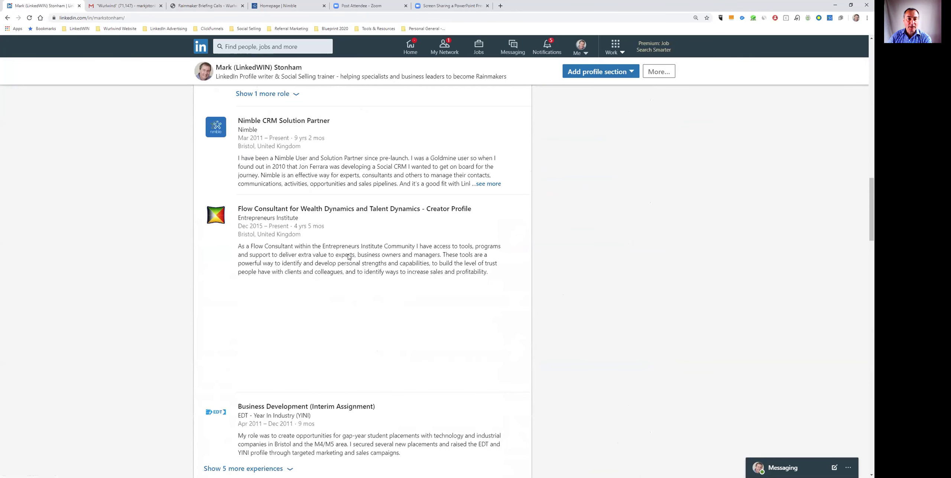
pyautogui.scroll(-4, 348, 257)
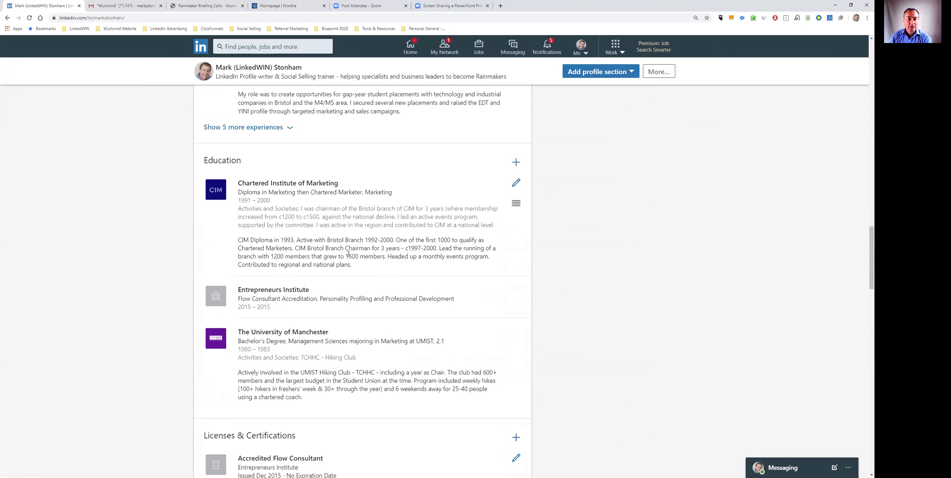
pyautogui.scroll(-5, 348, 256)
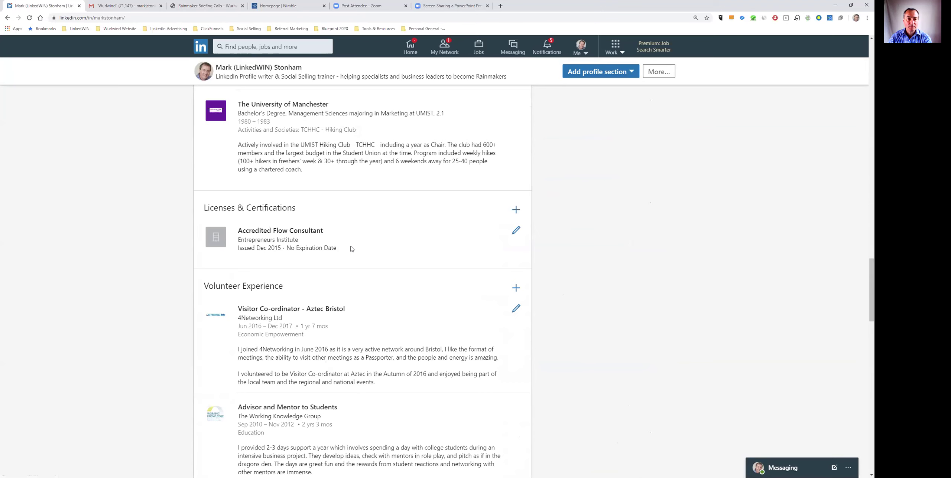
pyautogui.scroll(-10, 352, 249)
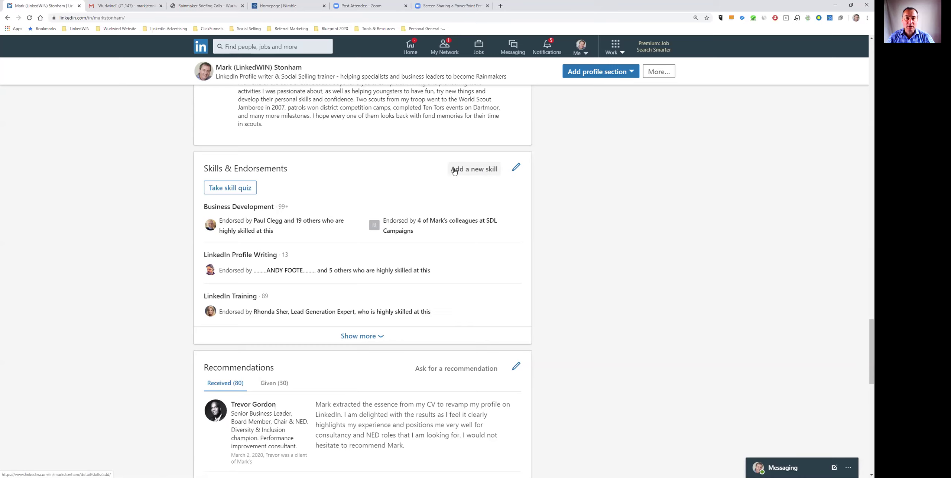
# Search the new-skill list for 'business' and pick Business Transformation.
pyautogui.click(480, 170)
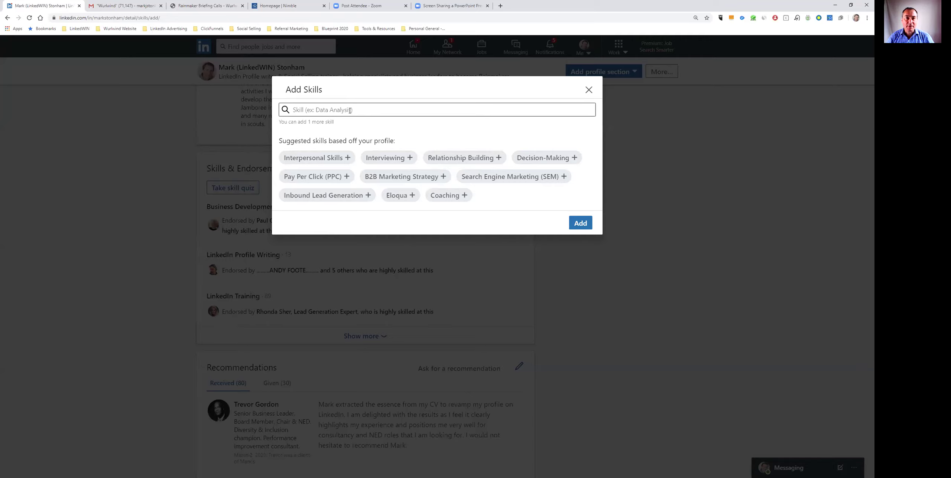
pyautogui.click(350, 110)
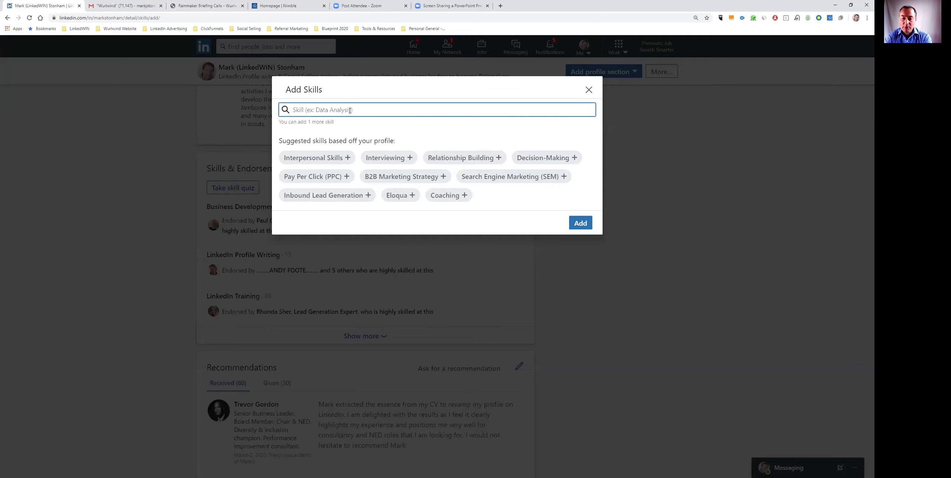
pyautogui.write('business')
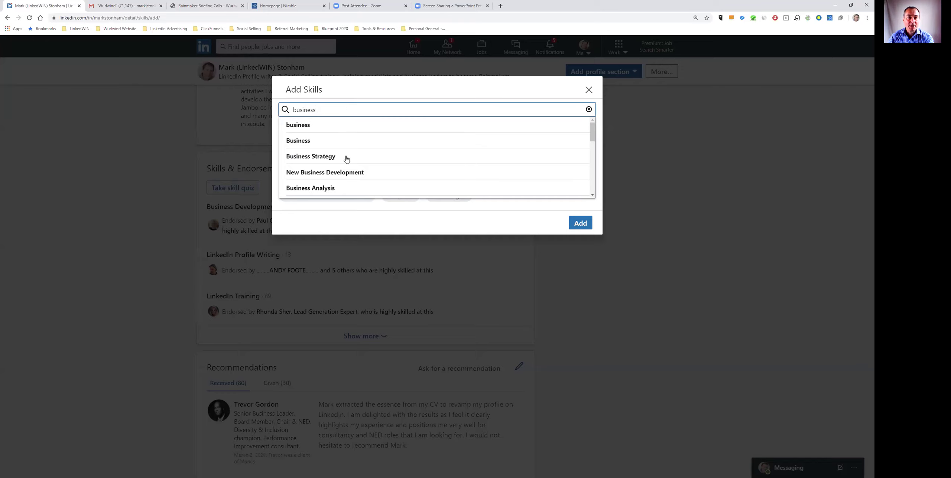
pyautogui.scroll(-1, 377, 159)
pyautogui.scroll(-1, 377, 159)
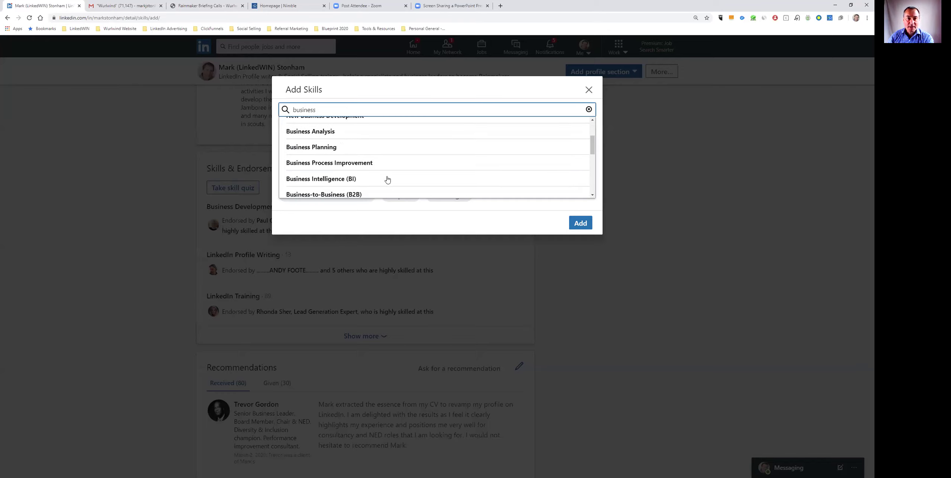
pyautogui.scroll(-1, 387, 180)
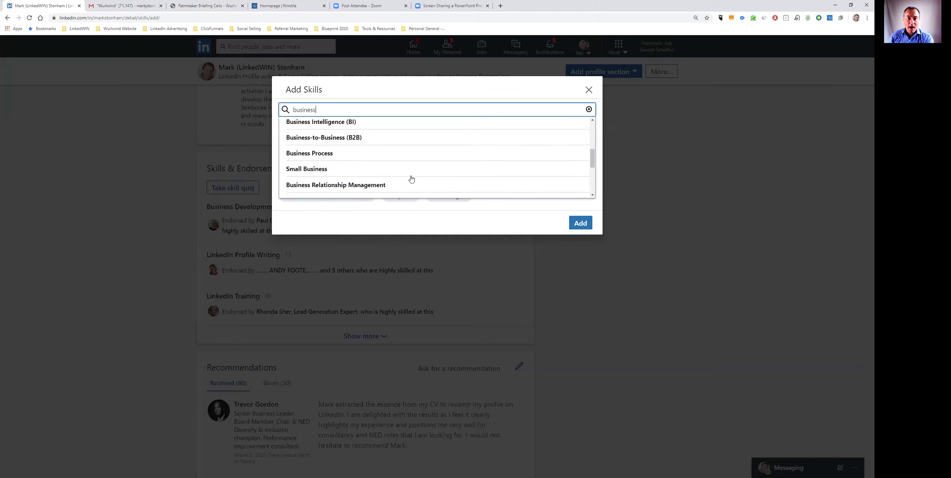
pyautogui.scroll(-1, 412, 179)
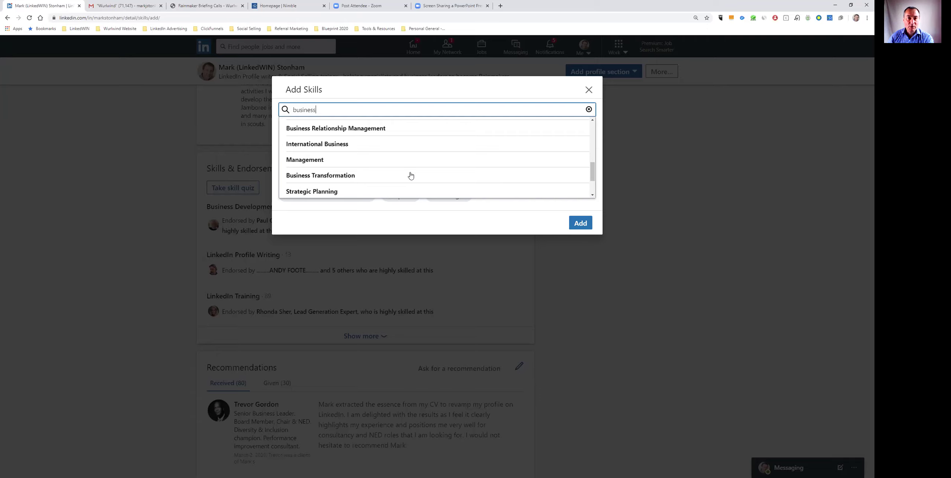
pyautogui.scroll(-1, 411, 175)
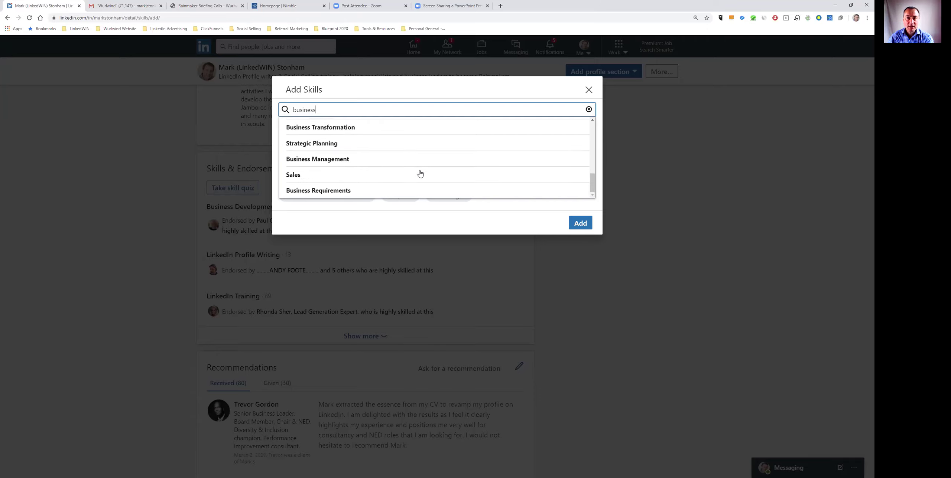
pyautogui.click(323, 129)
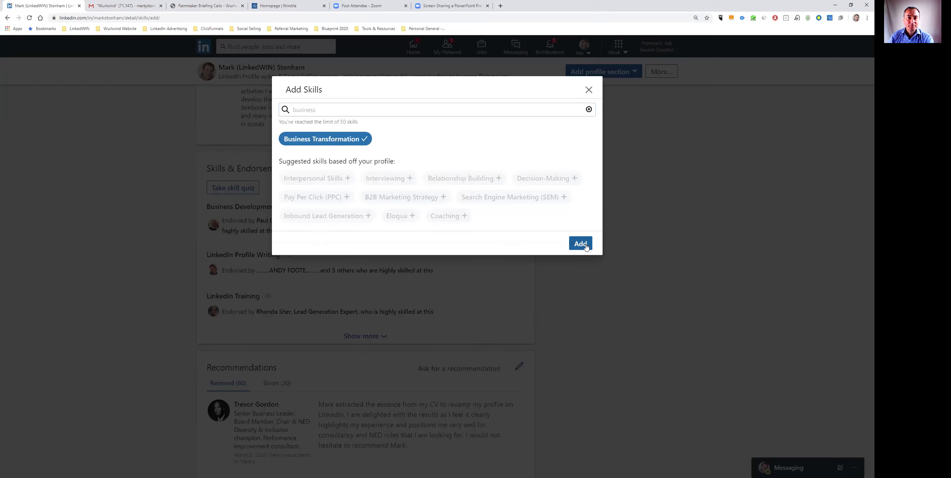
# Add Business Transformation to the profile and open the Reorder Skills & Endorsements dialog.
pyautogui.click(580, 244)
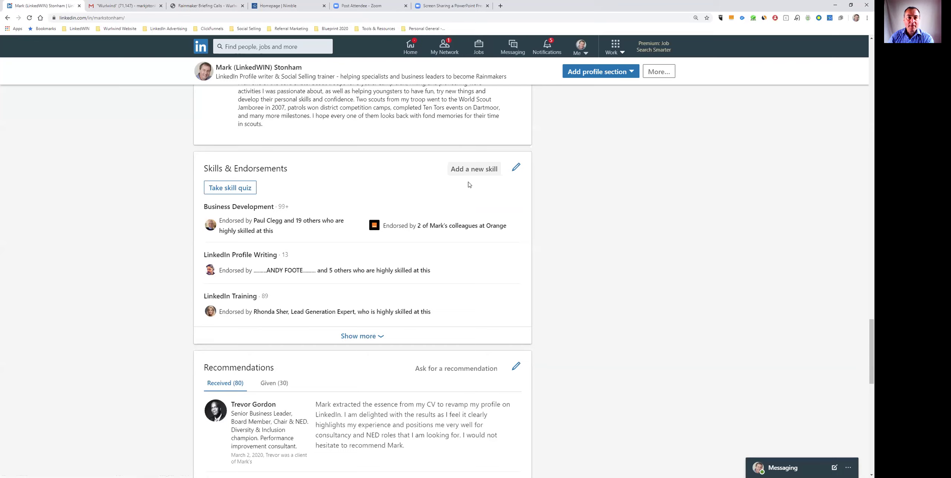
pyautogui.click(516, 170)
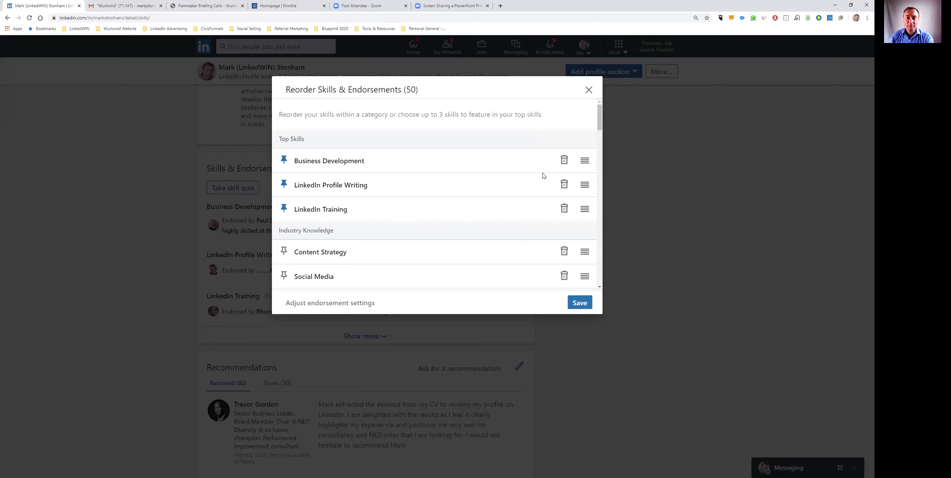
pyautogui.scroll(-3, 543, 175)
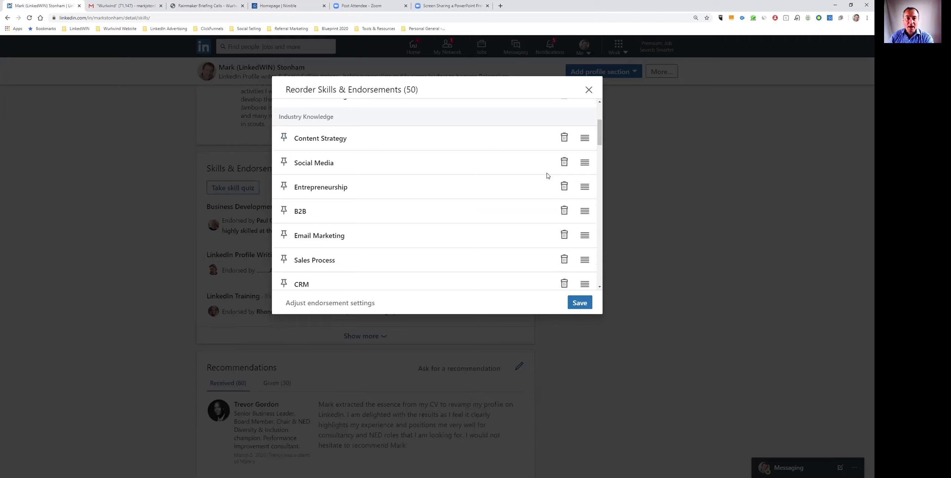
pyautogui.scroll(-5, 547, 176)
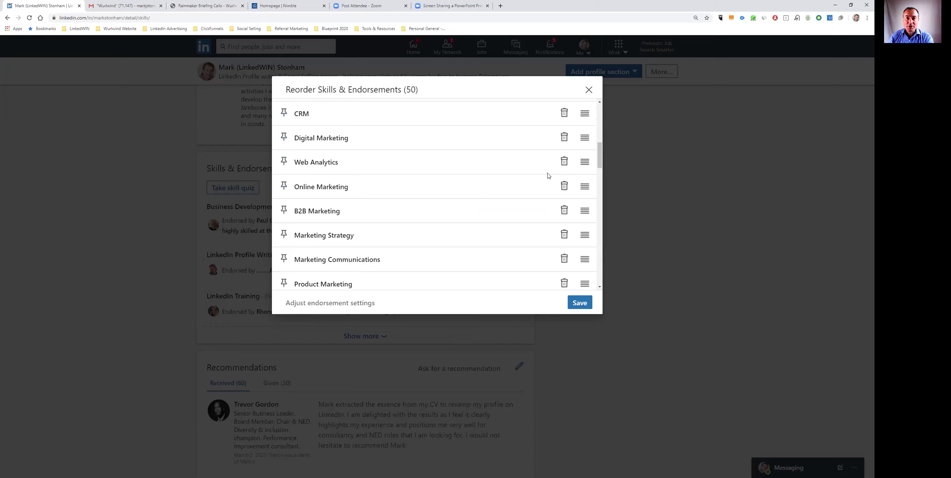
pyautogui.scroll(-5, 547, 176)
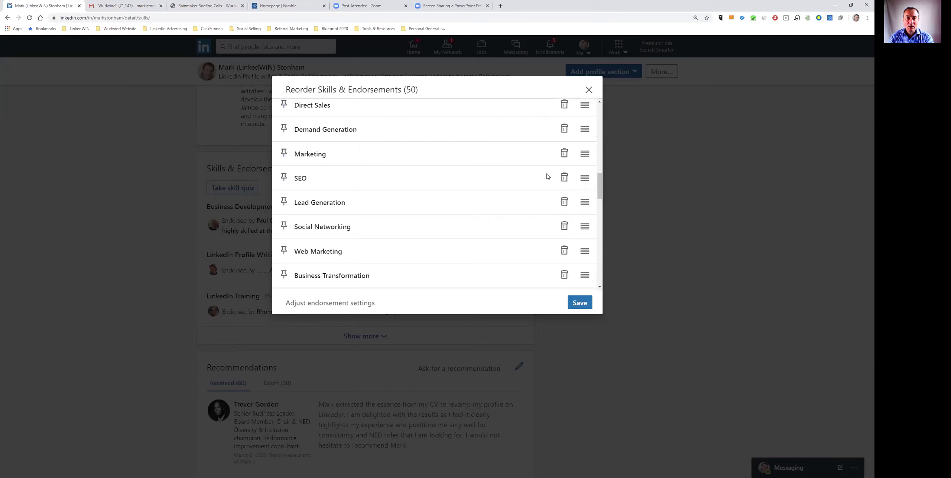
pyautogui.scroll(-5, 548, 177)
pyautogui.scroll(-5, 548, 176)
pyautogui.scroll(-6, 547, 176)
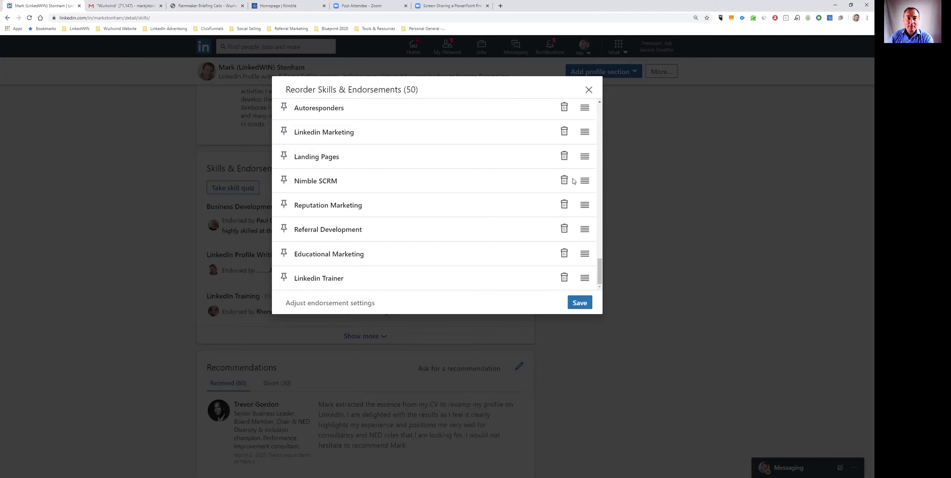
pyautogui.scroll(2, 574, 182)
pyautogui.scroll(2, 574, 182)
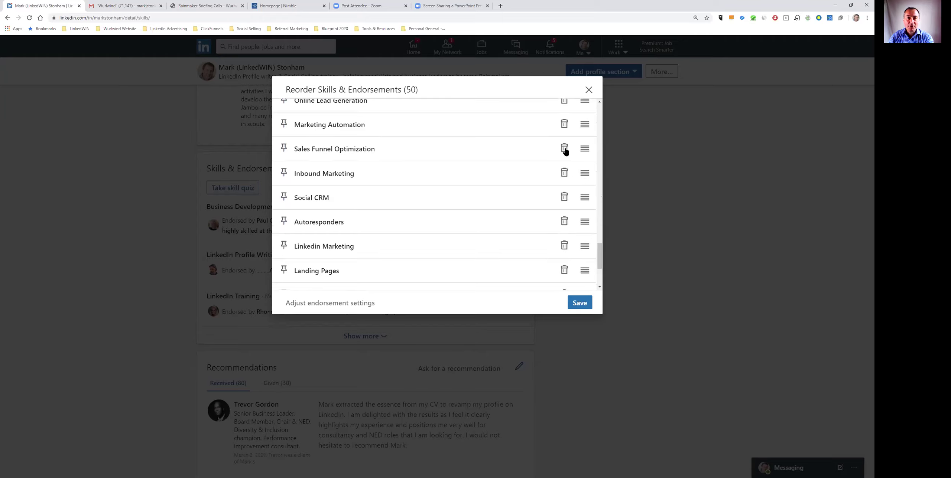
pyautogui.scroll(5, 565, 151)
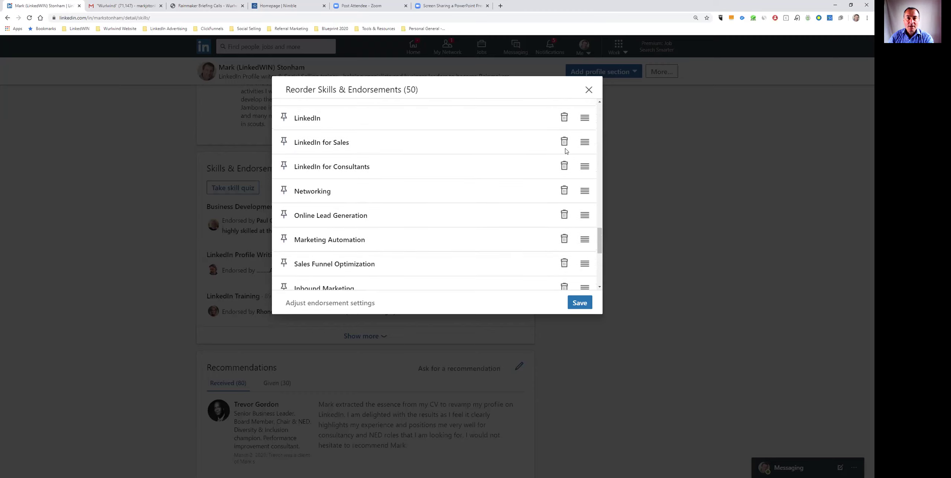
pyautogui.scroll(3, 566, 151)
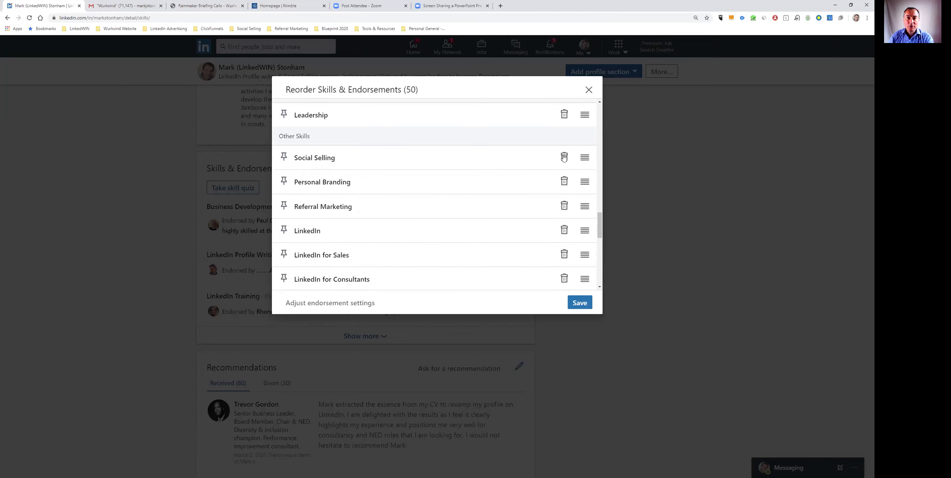
pyautogui.scroll(5, 563, 159)
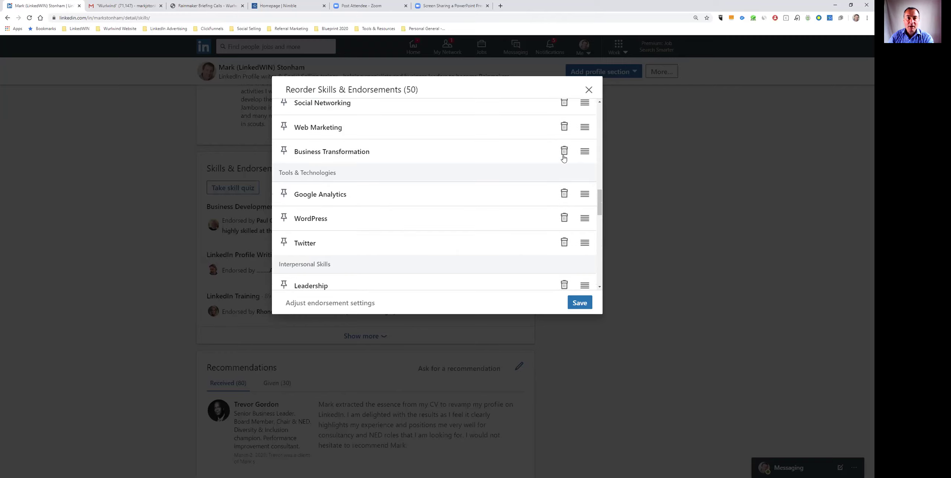
pyautogui.scroll(5, 563, 159)
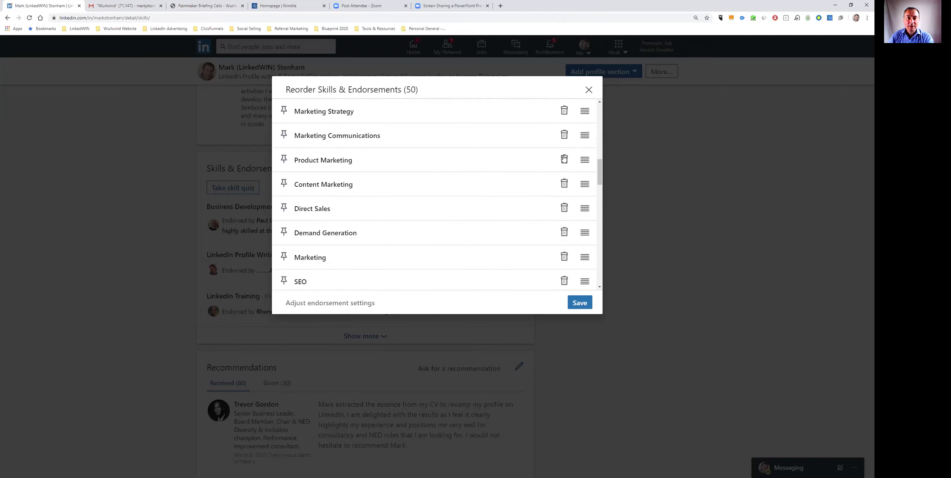
pyautogui.scroll(4, 563, 158)
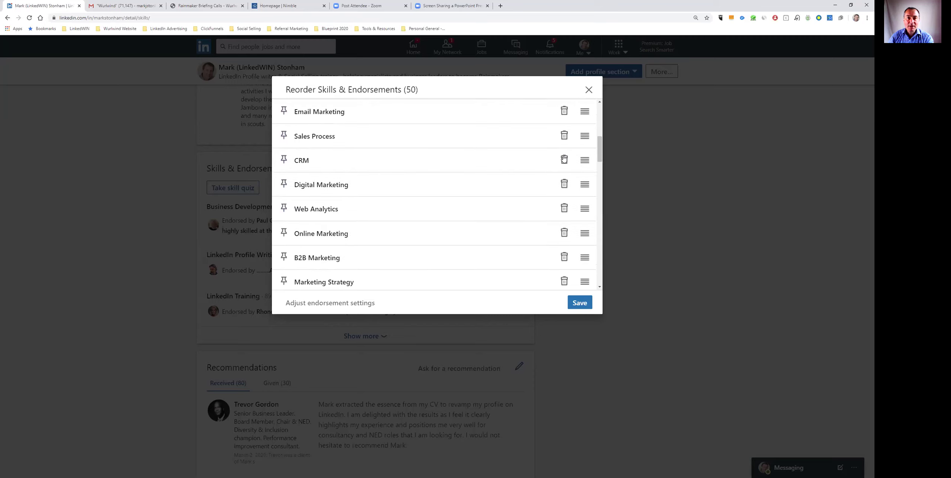
pyautogui.scroll(3, 564, 159)
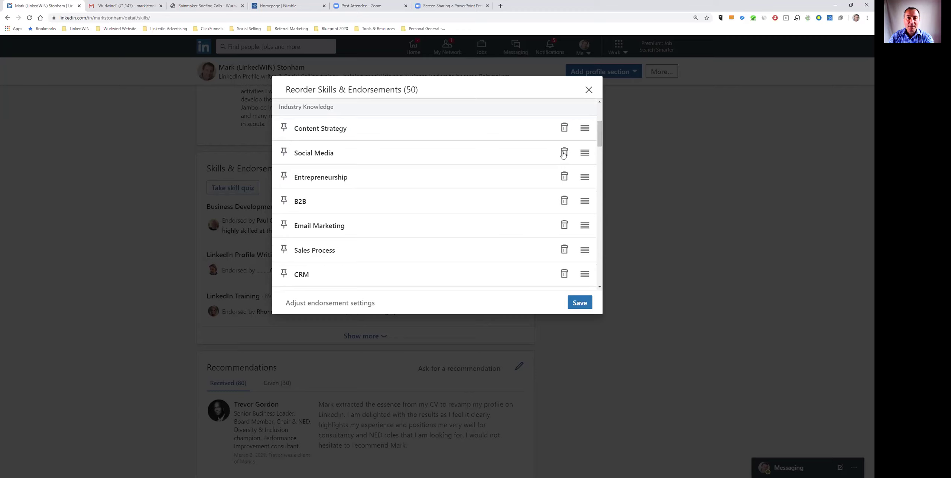
pyautogui.scroll(3, 563, 155)
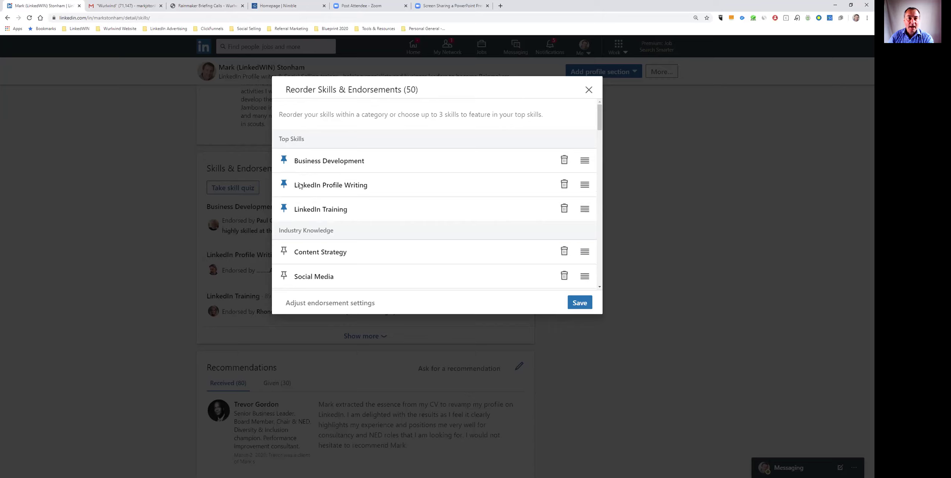
# Unpin LinkedIn Training and LinkedIn Profile Writing, pin Content Strategy and Email Marketing, moving Email Marketing first.
pyautogui.click(284, 208)
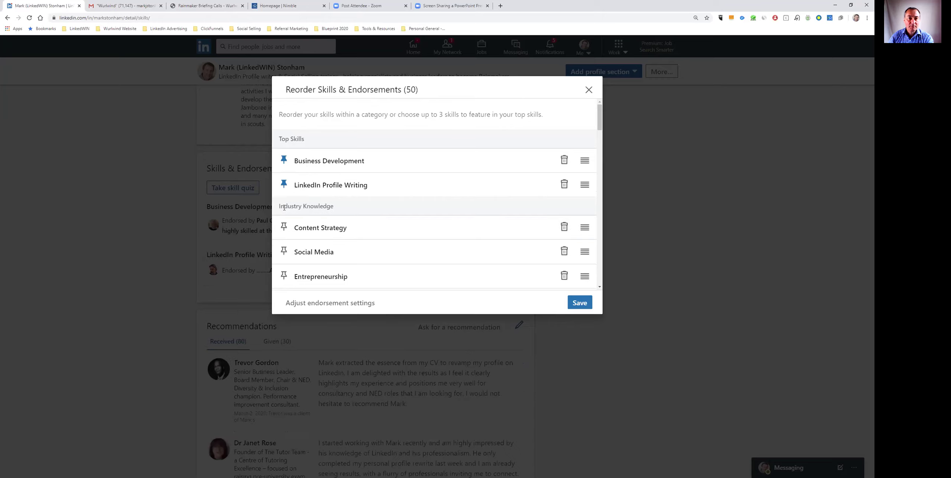
pyautogui.click(284, 227)
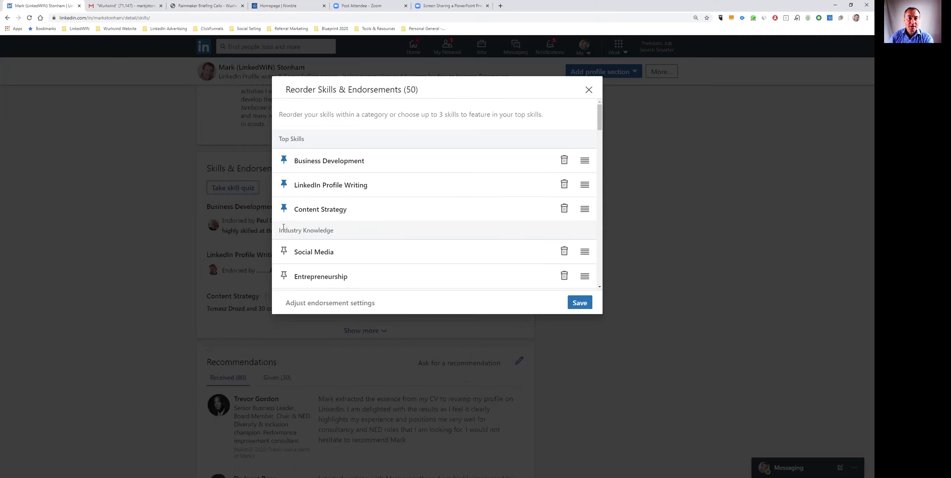
pyautogui.click(285, 189)
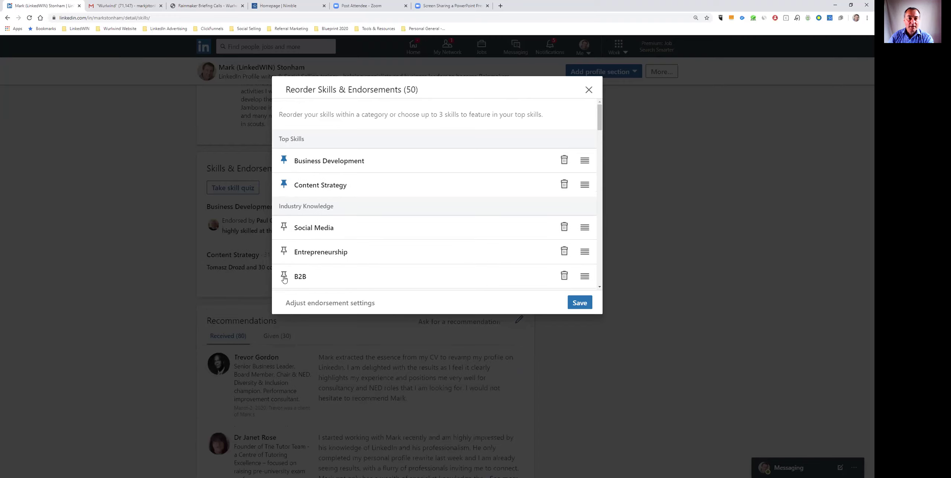
pyautogui.scroll(-1, 296, 269)
pyautogui.scroll(-2, 296, 269)
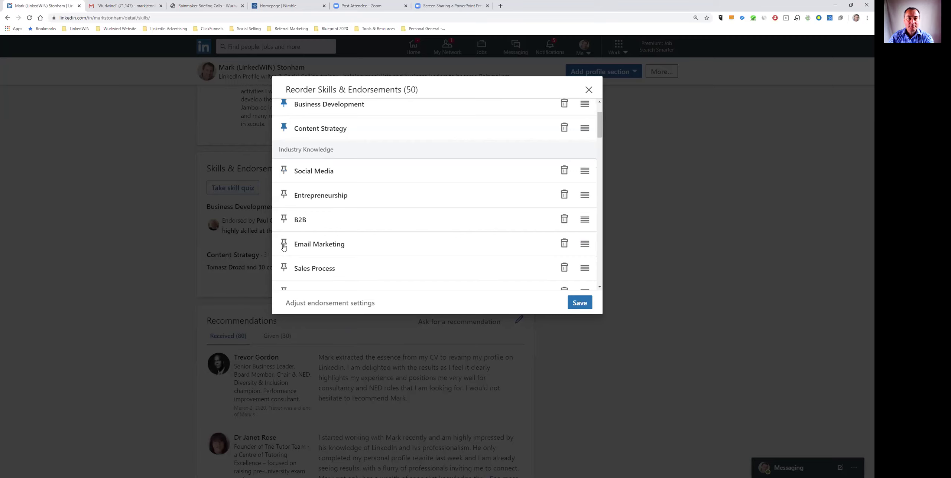
pyautogui.click(284, 244)
pyautogui.scroll(2, 330, 211)
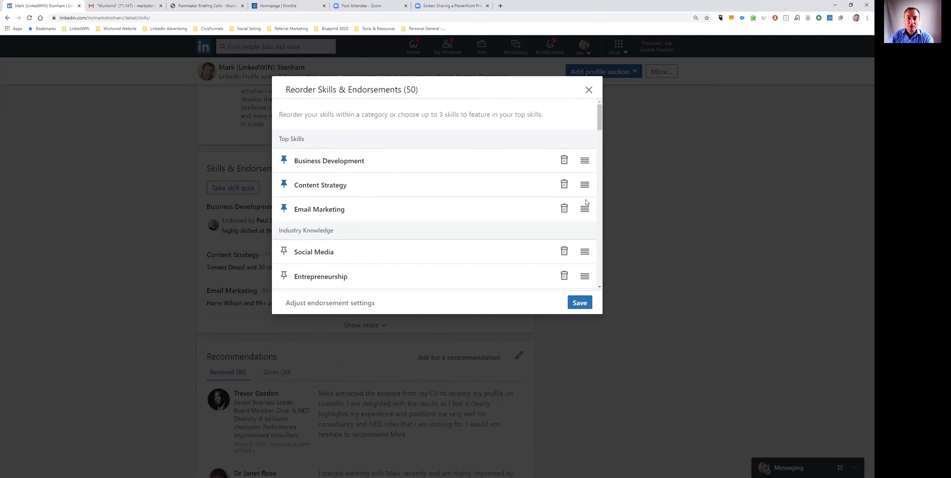
pyautogui.moveTo(583, 201)
pyautogui.mouseDown()
pyautogui.moveTo(584, 174)
pyautogui.moveTo(586, 200)
pyautogui.mouseUp()
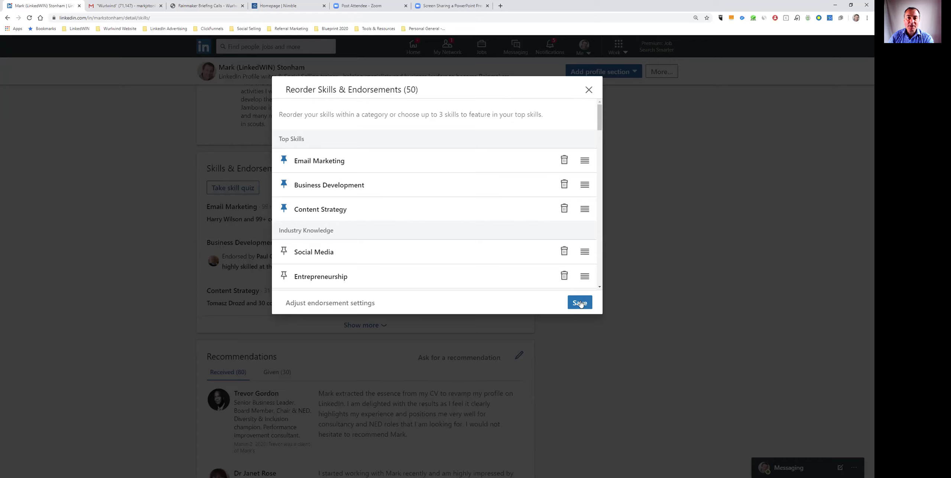
# Close the reorder dialog discarding the changes, then return to the profile's search box.
pyautogui.click(588, 93)
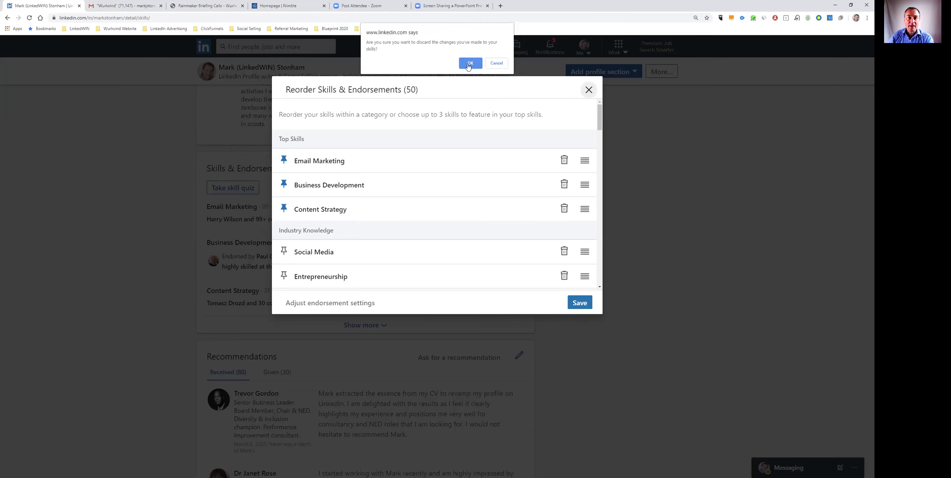
pyautogui.click(469, 66)
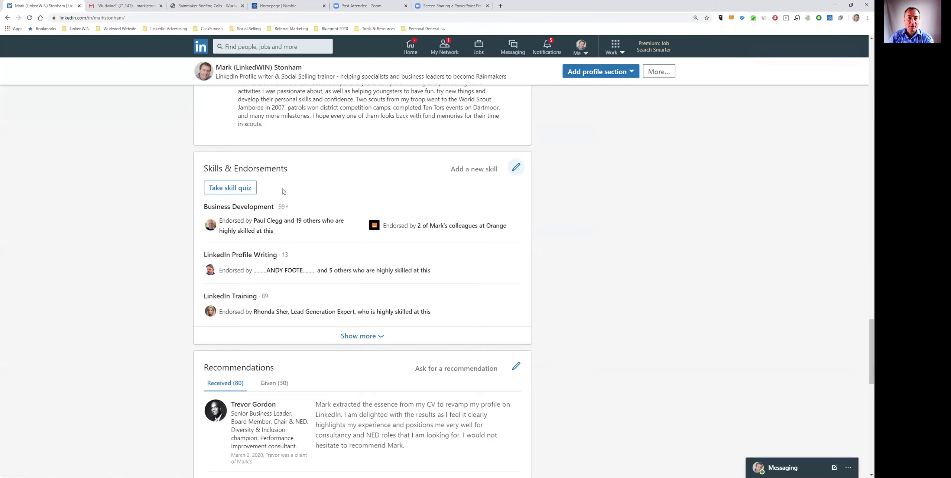
pyautogui.scroll(1, 429, 248)
pyautogui.scroll(15, 429, 249)
pyautogui.scroll(20, 446, 247)
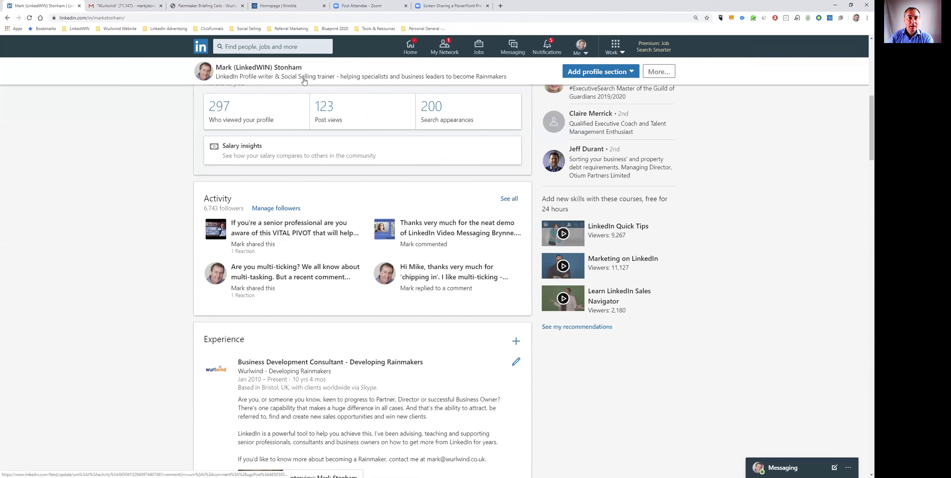
pyautogui.click(279, 47)
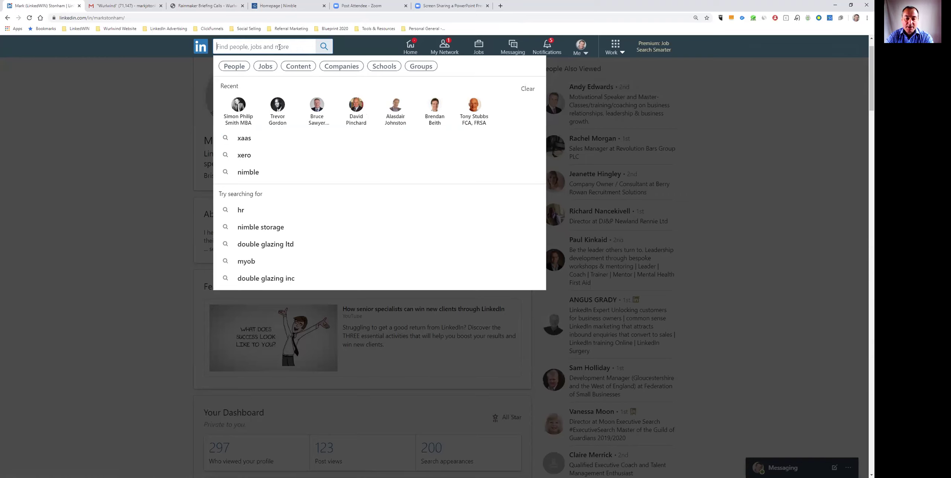
# Search LinkedIn for 'xaas' and narrow the results to People.
pyautogui.write('xaas')
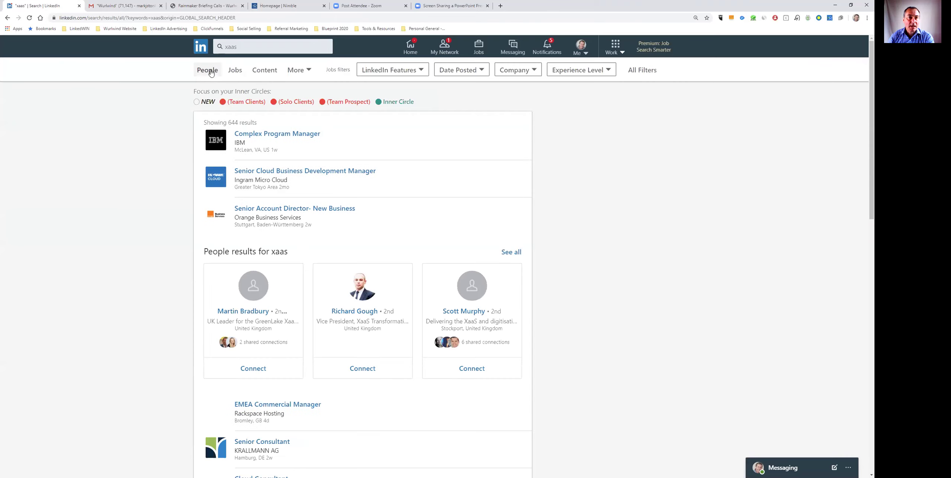
pyautogui.click(210, 73)
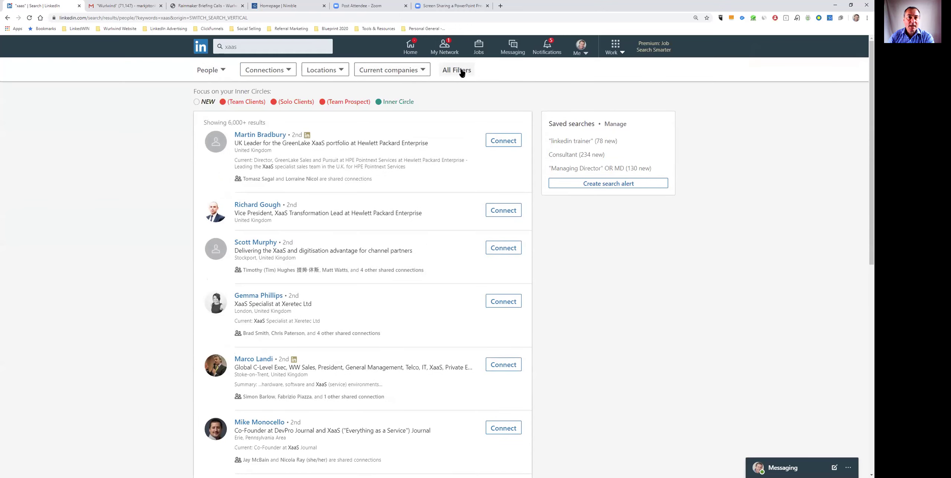
# Filter the xaas people results to 1st connections located in the United Kingdom.
pyautogui.click(462, 73)
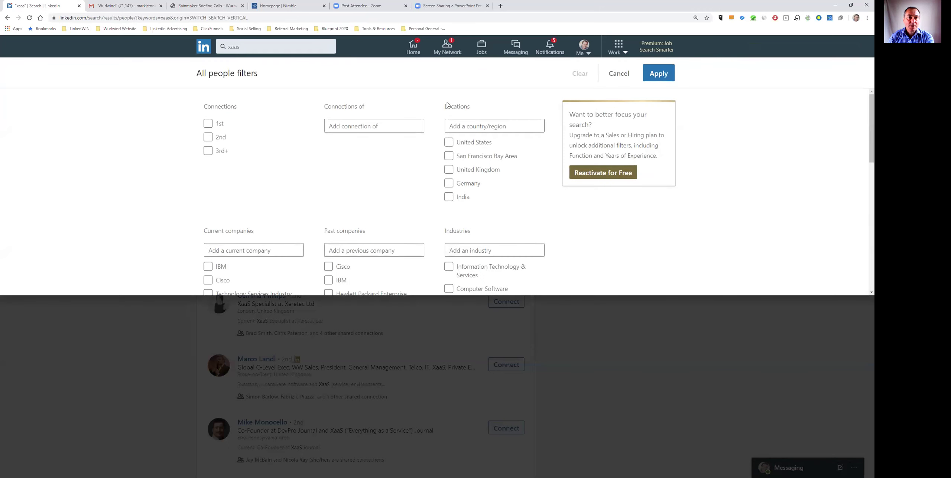
pyautogui.click(208, 126)
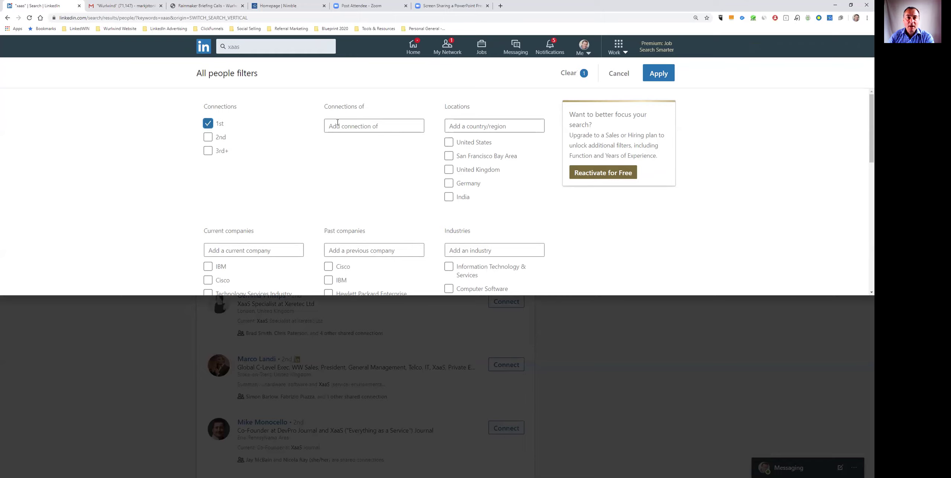
pyautogui.click(449, 171)
pyautogui.click(666, 73)
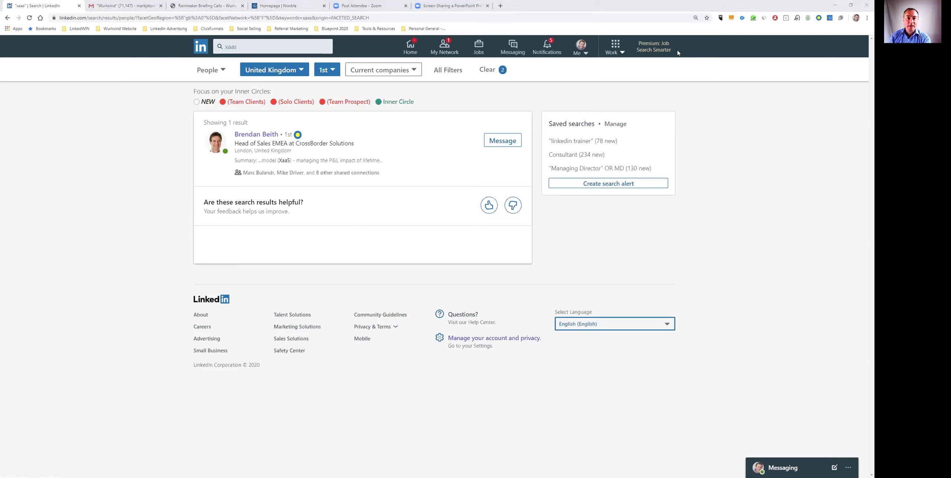
pyautogui.hotkey('alt', 'Tab')
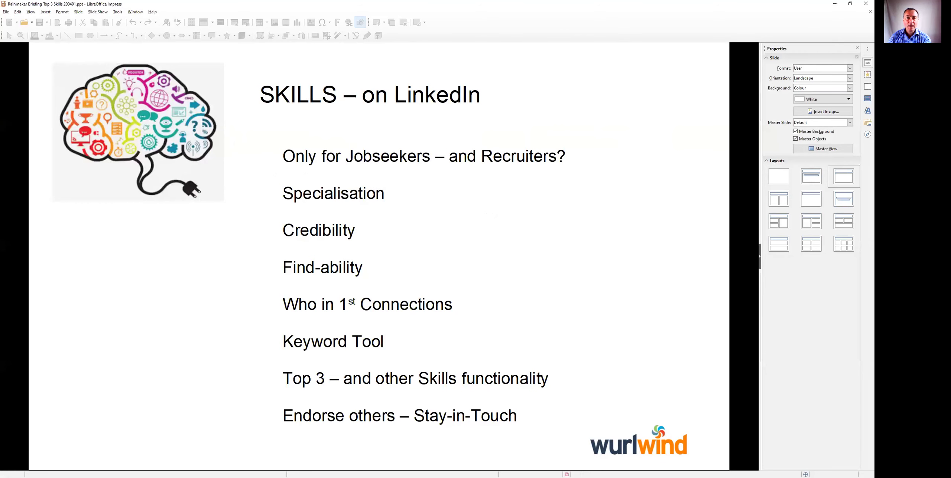